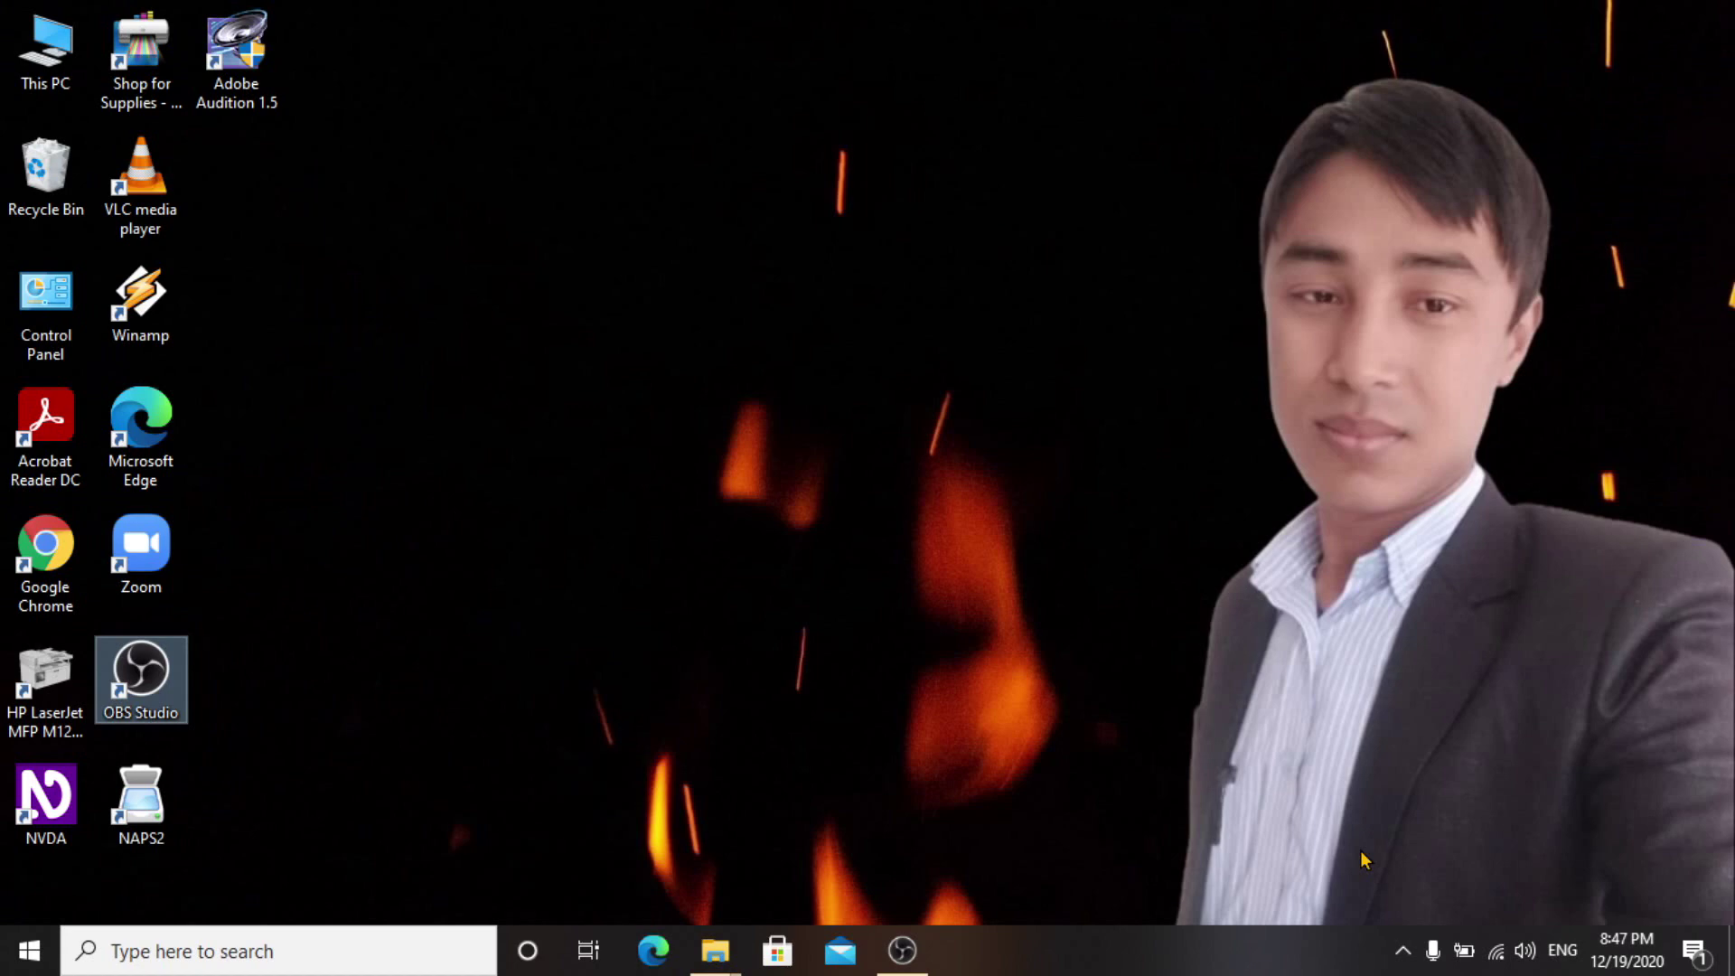
# Launch PowerPoint by running 'powerpnt' from the Windows Run dialog.
pyautogui.press('super+r')
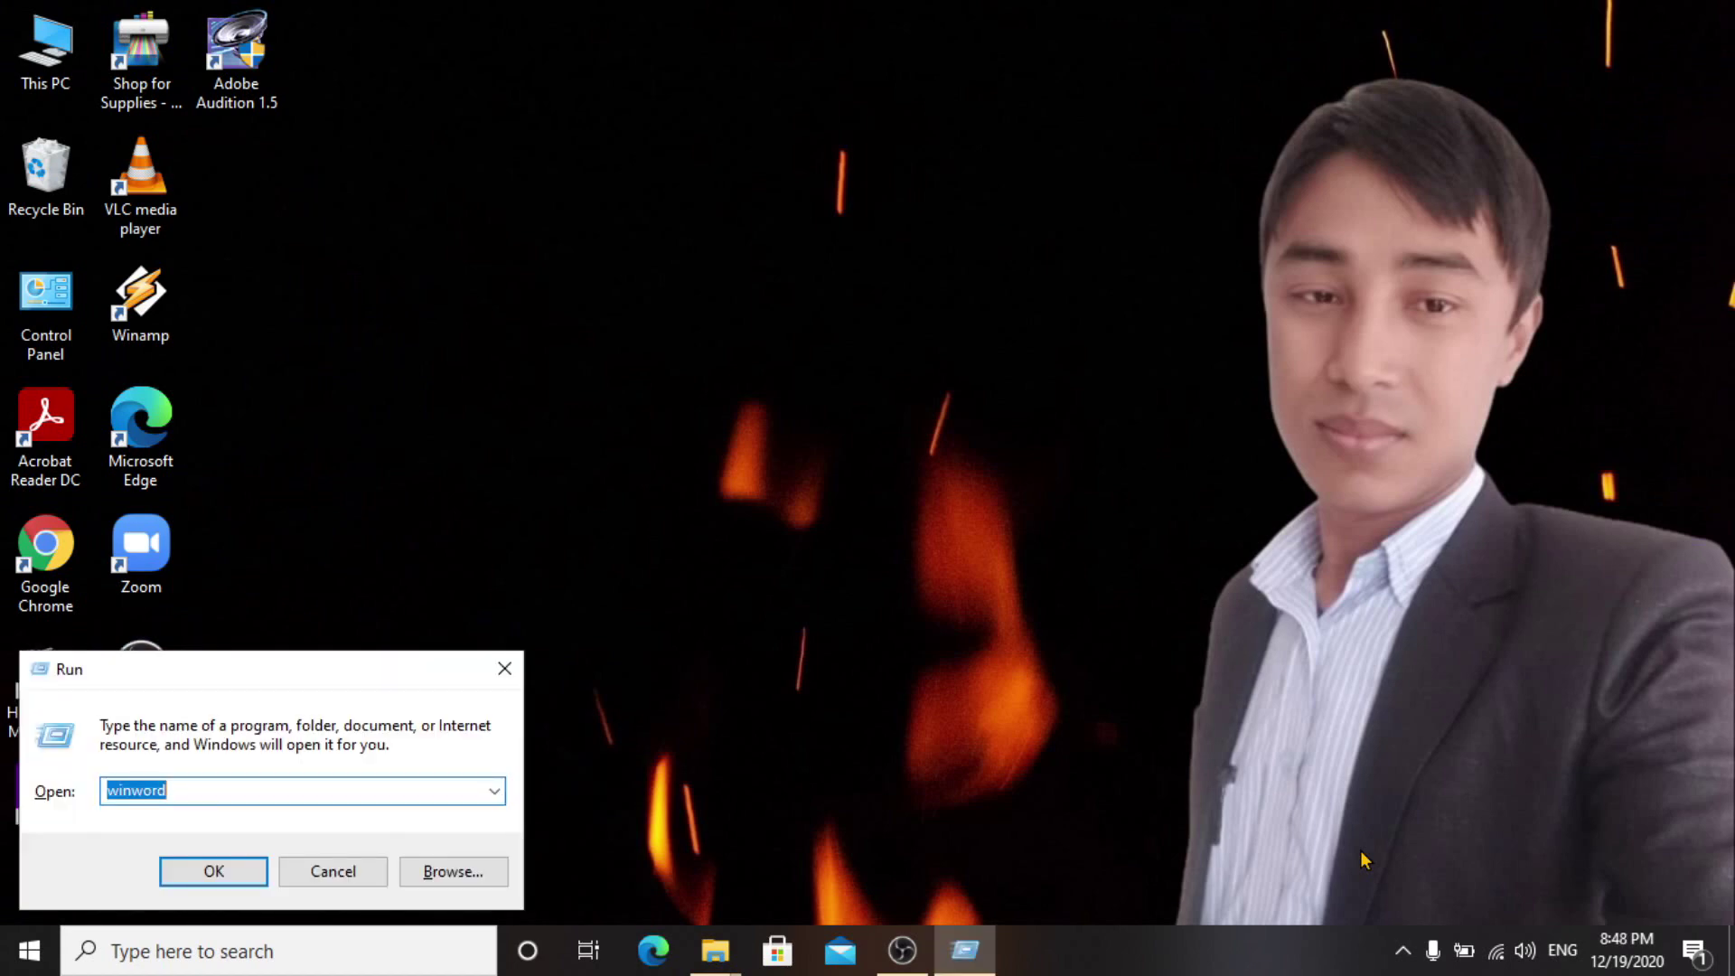
pyautogui.write('powerpnt')
pyautogui.press('Return')
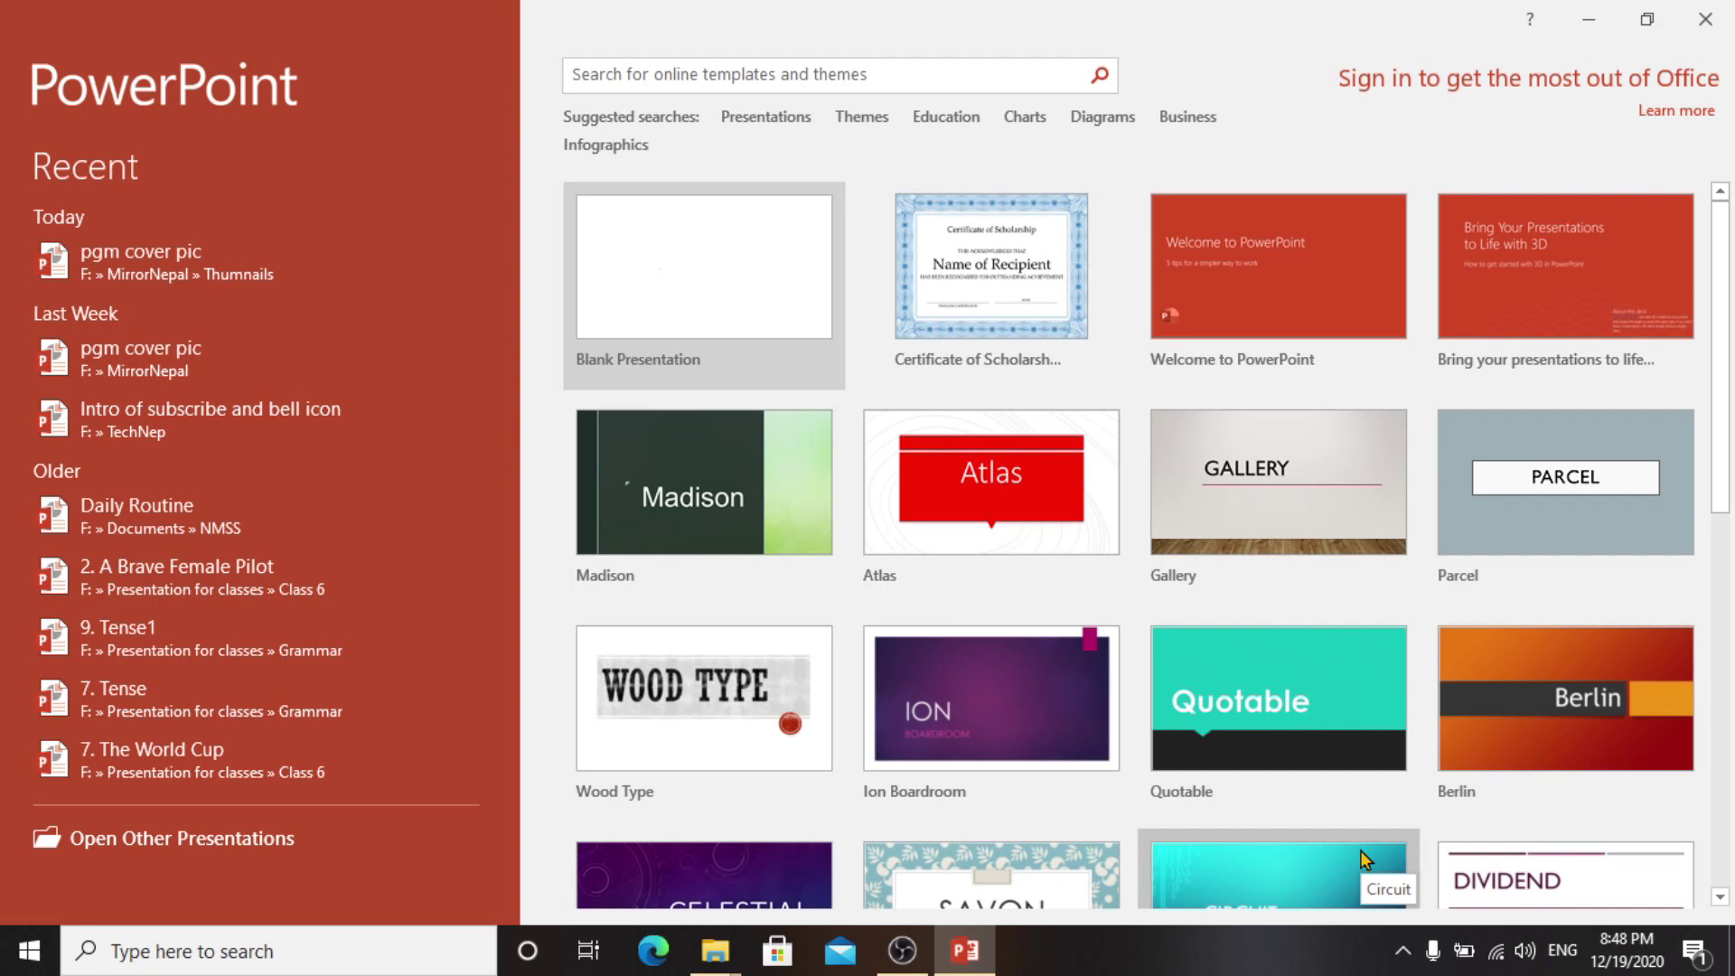
# Start a blank presentation from the PowerPoint start screen.
pyautogui.press('Escape')
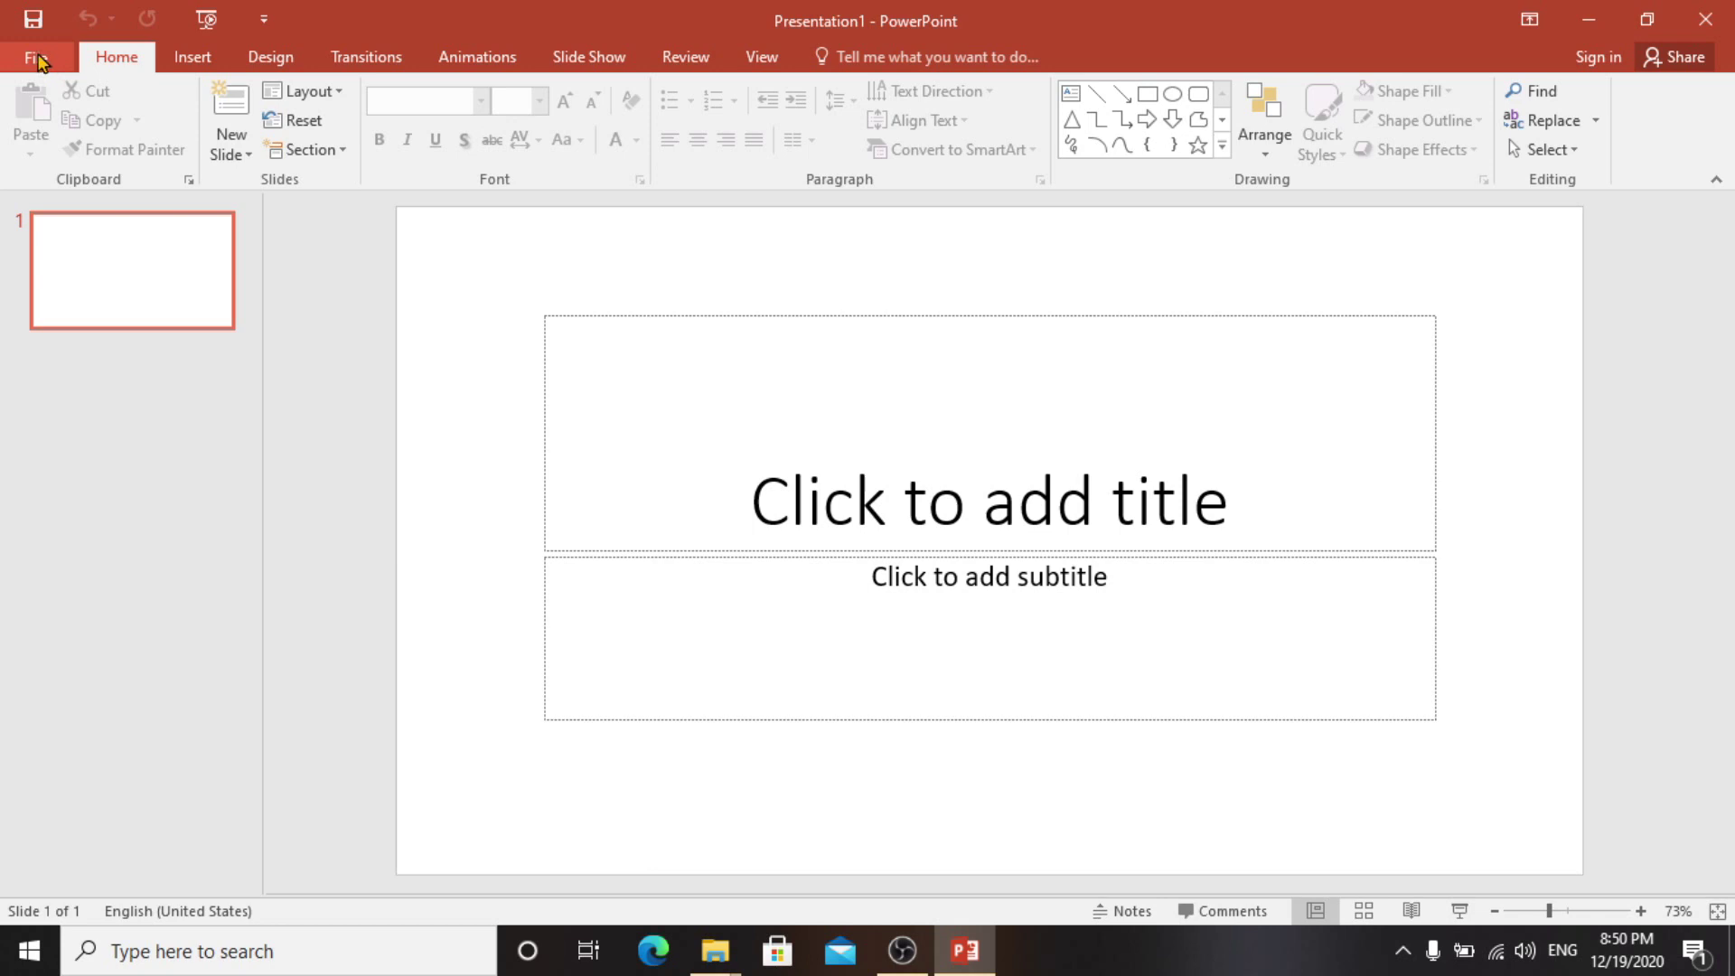
pyautogui.click(39, 58)
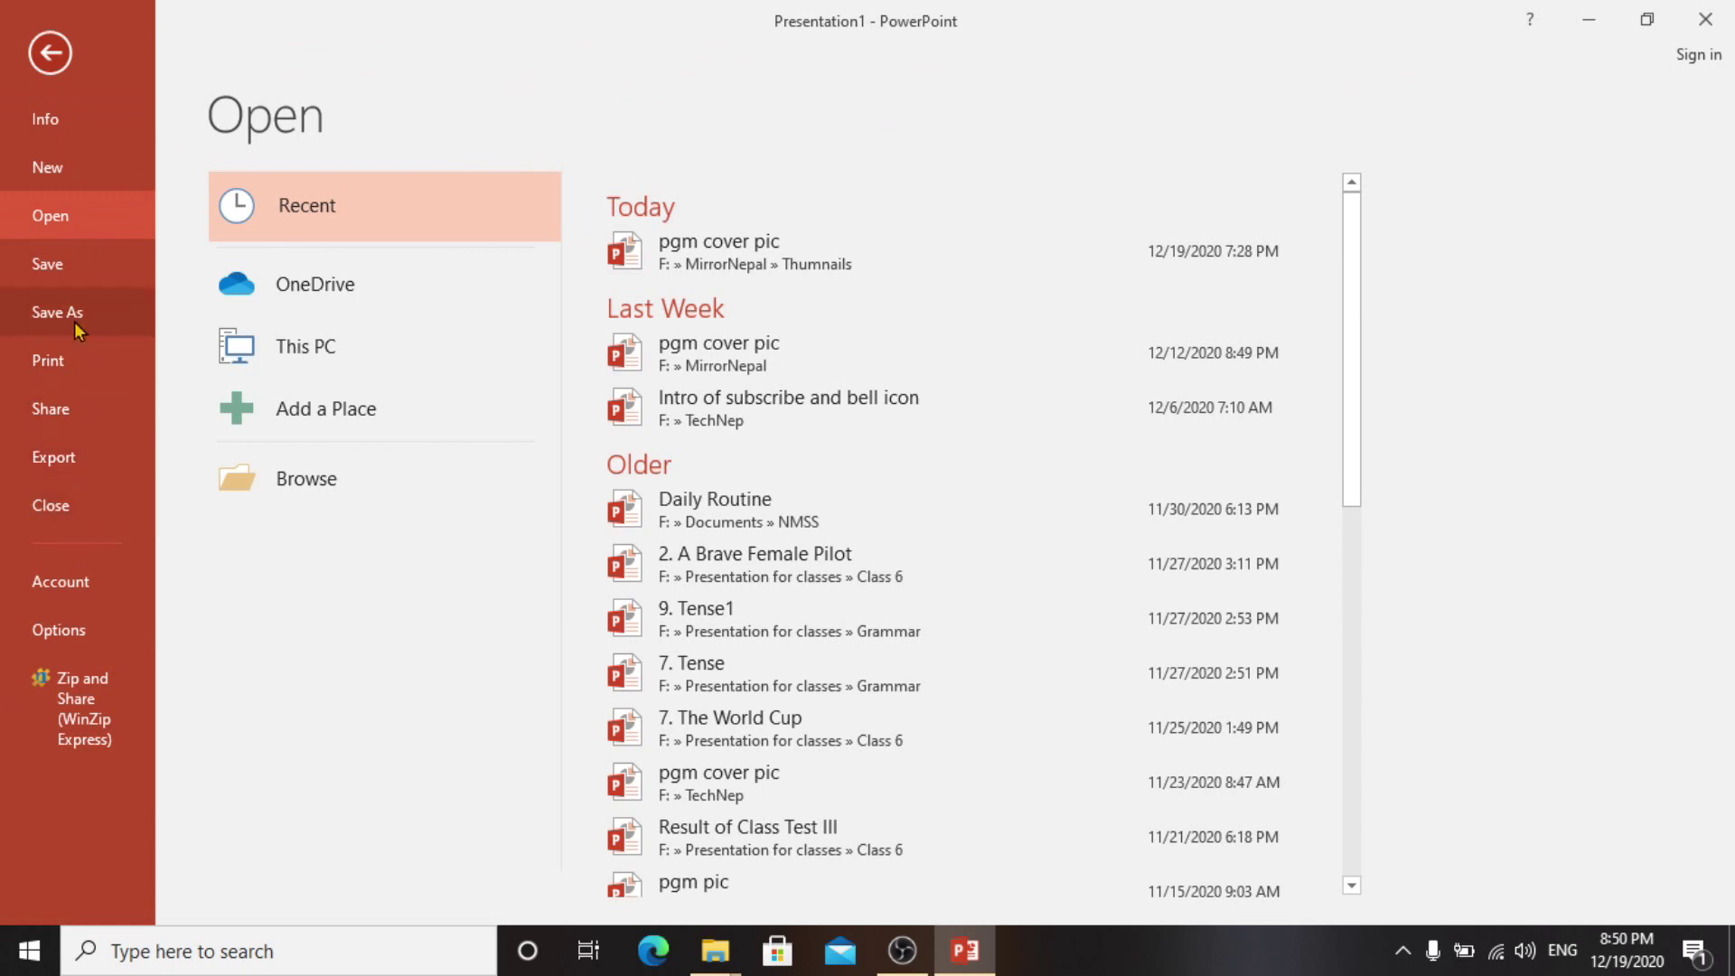
pyautogui.click(47, 45)
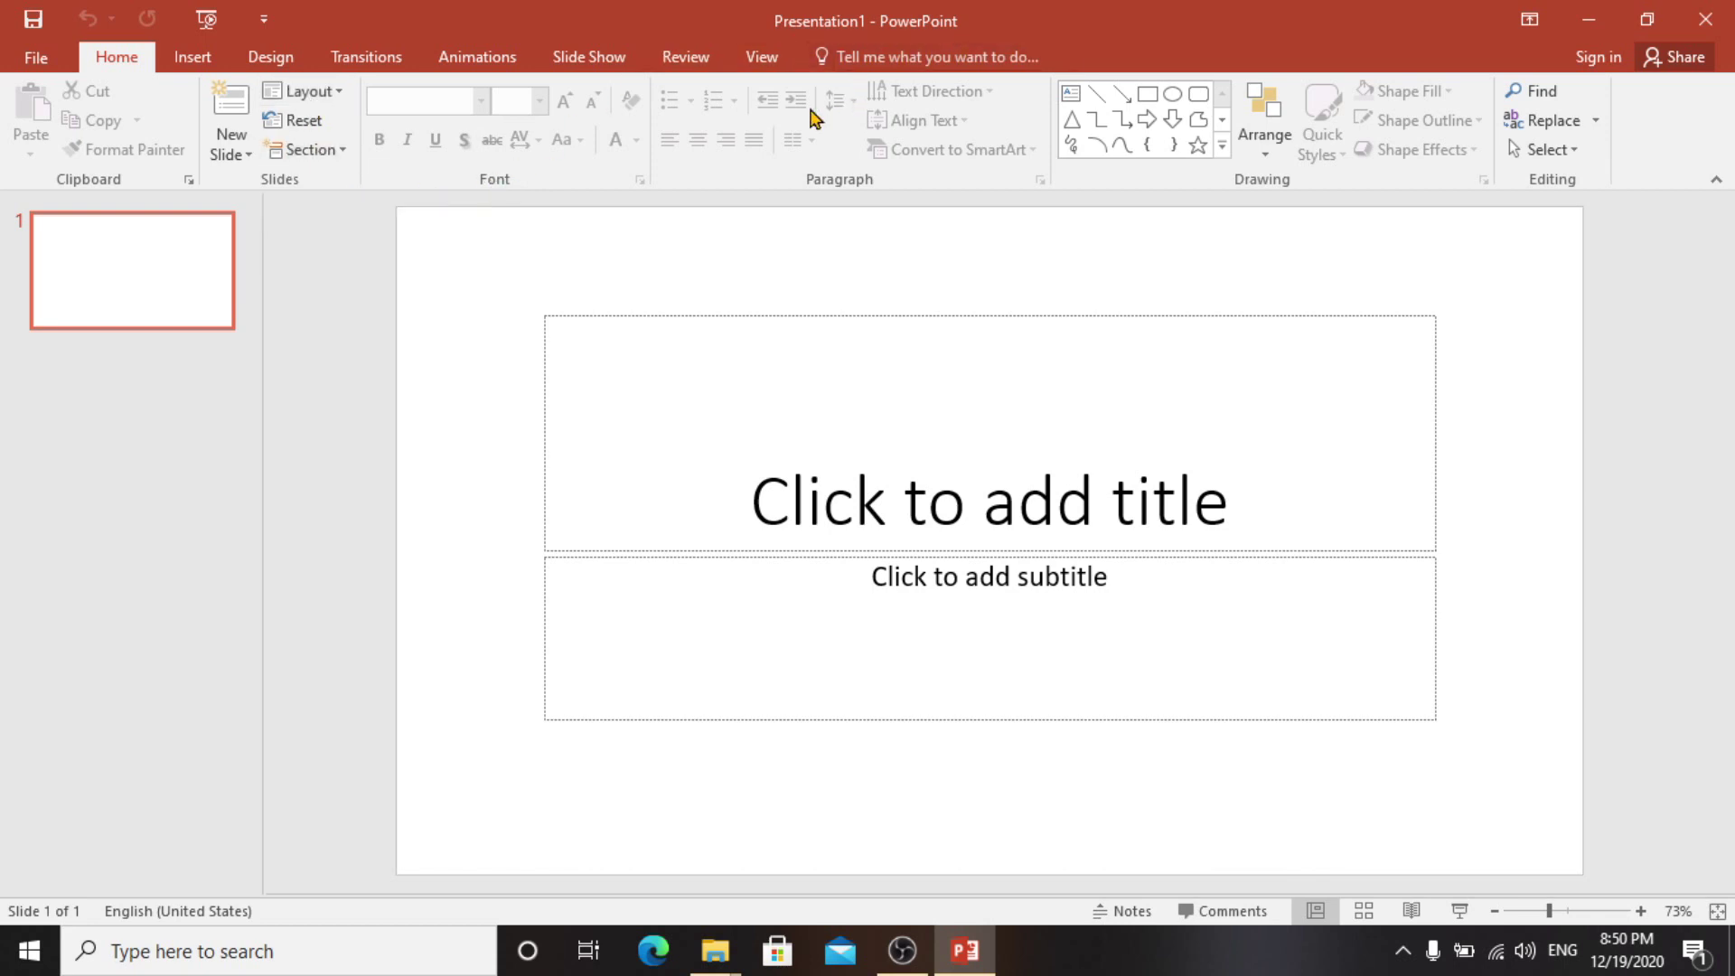
# Look over the Insert tab commands, then show the Design tab's theme gallery.
pyautogui.click(207, 67)
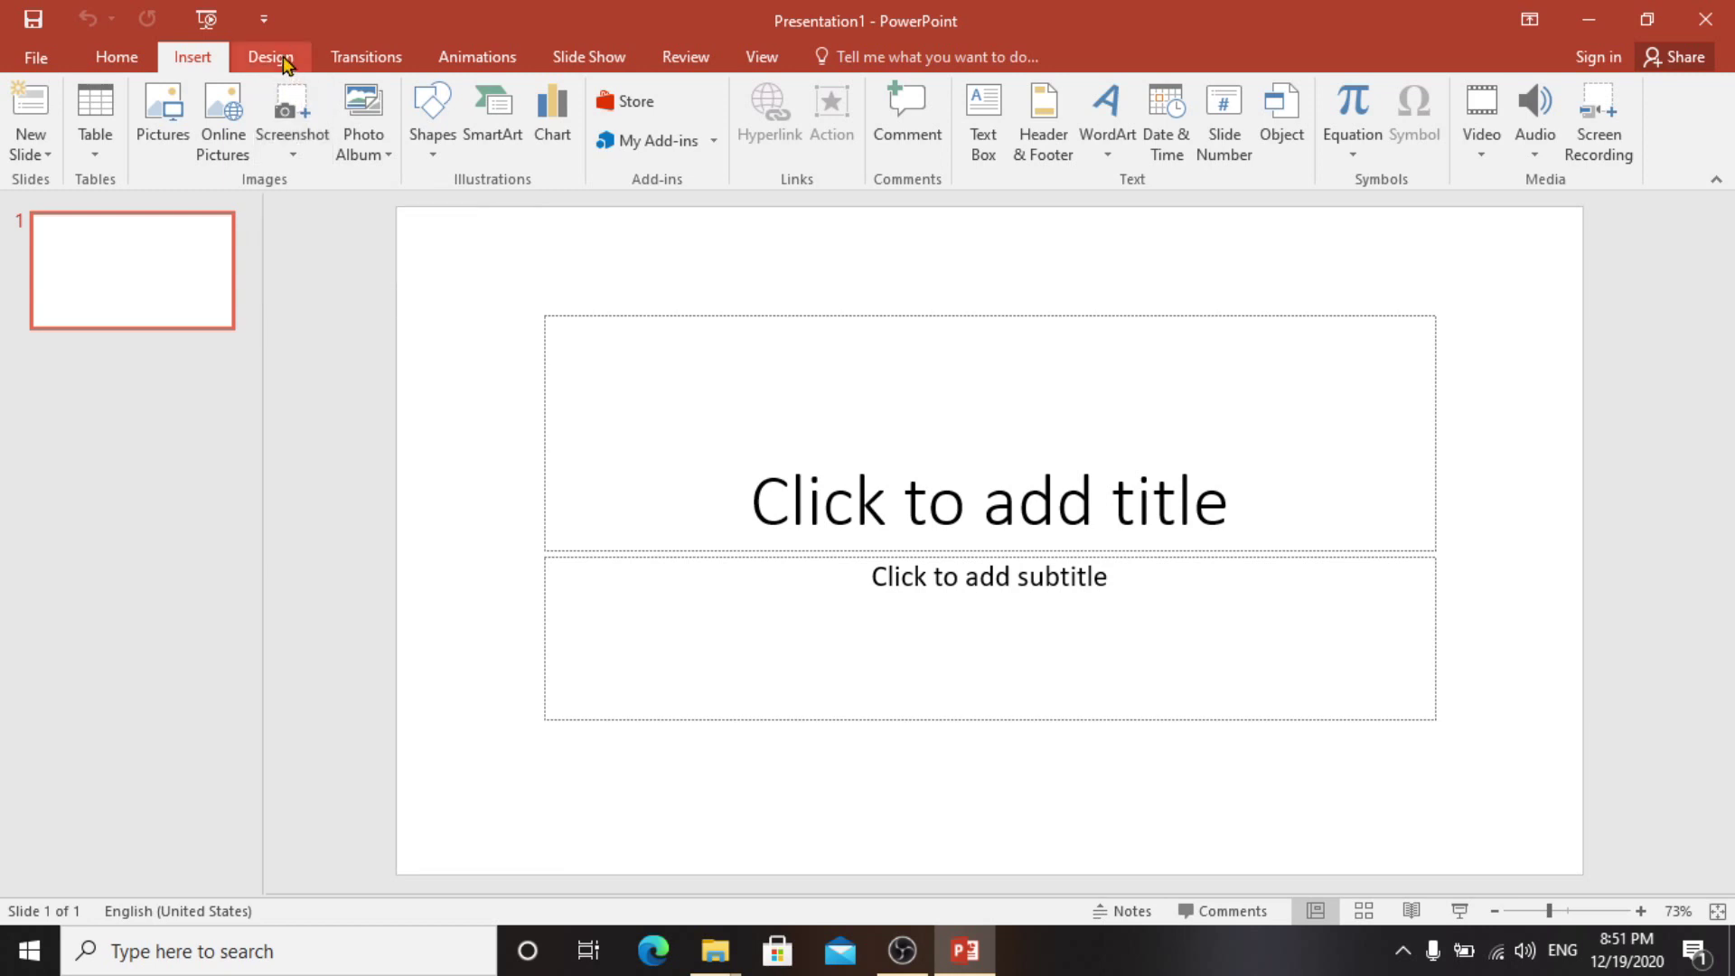
pyautogui.click(286, 64)
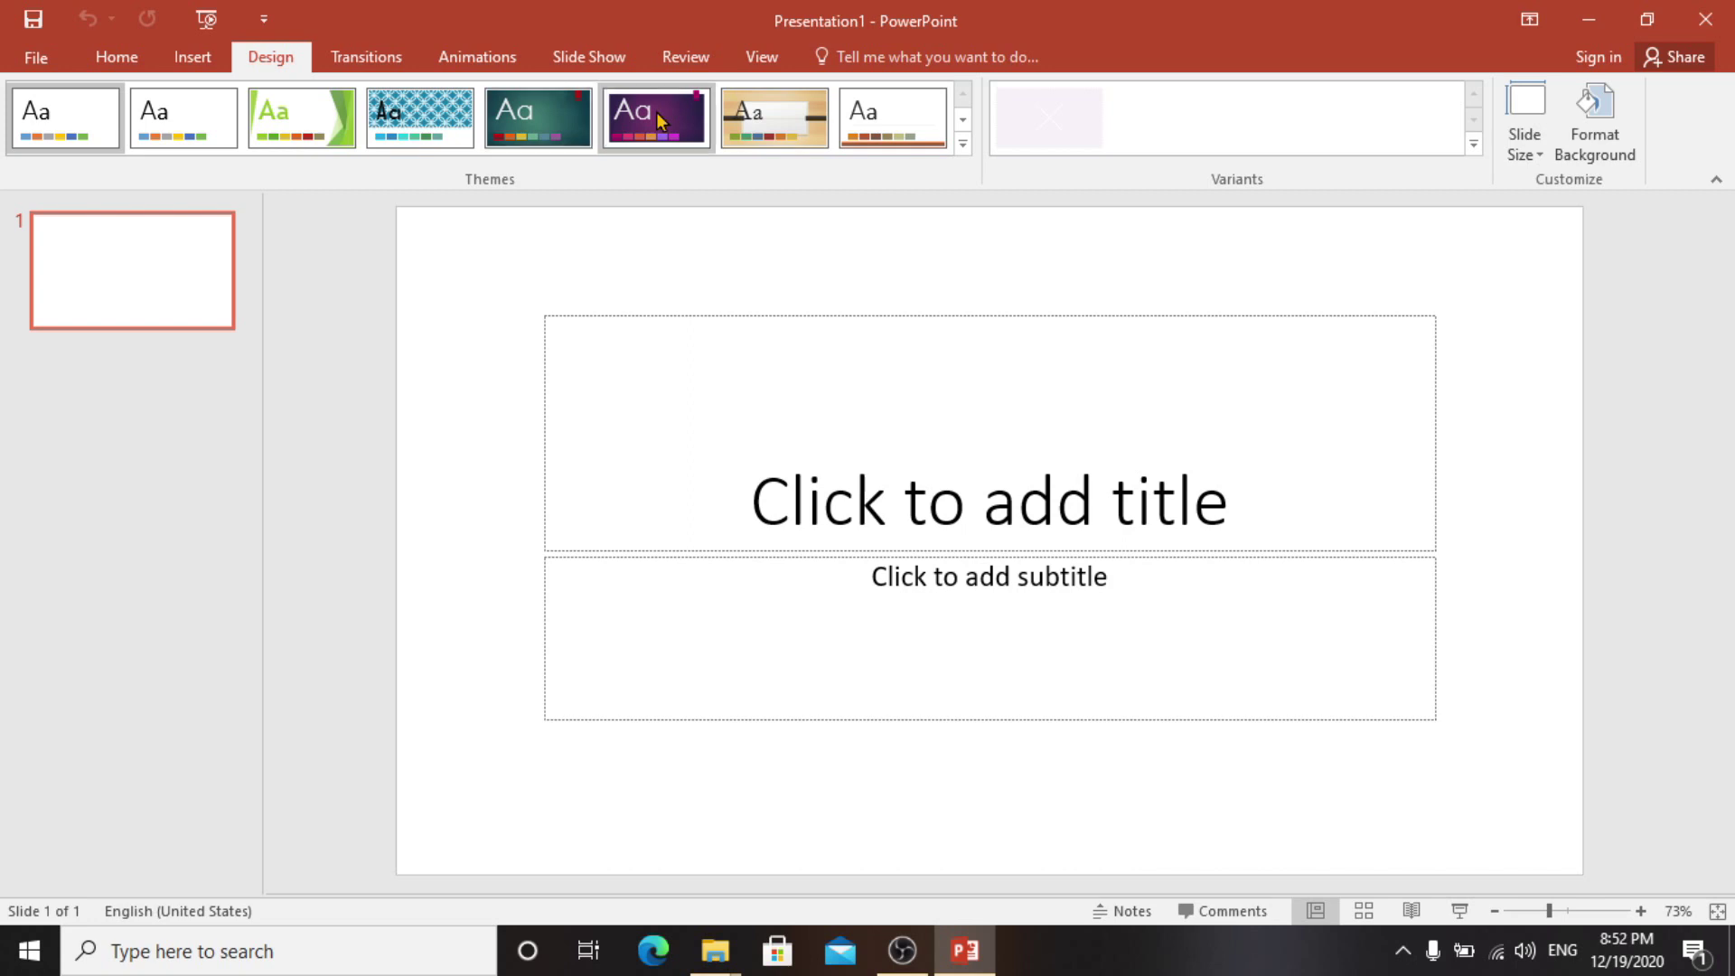
# Try Ion Boardroom, then apply the teal gradient theme and view Transitions.
pyautogui.click(659, 118)
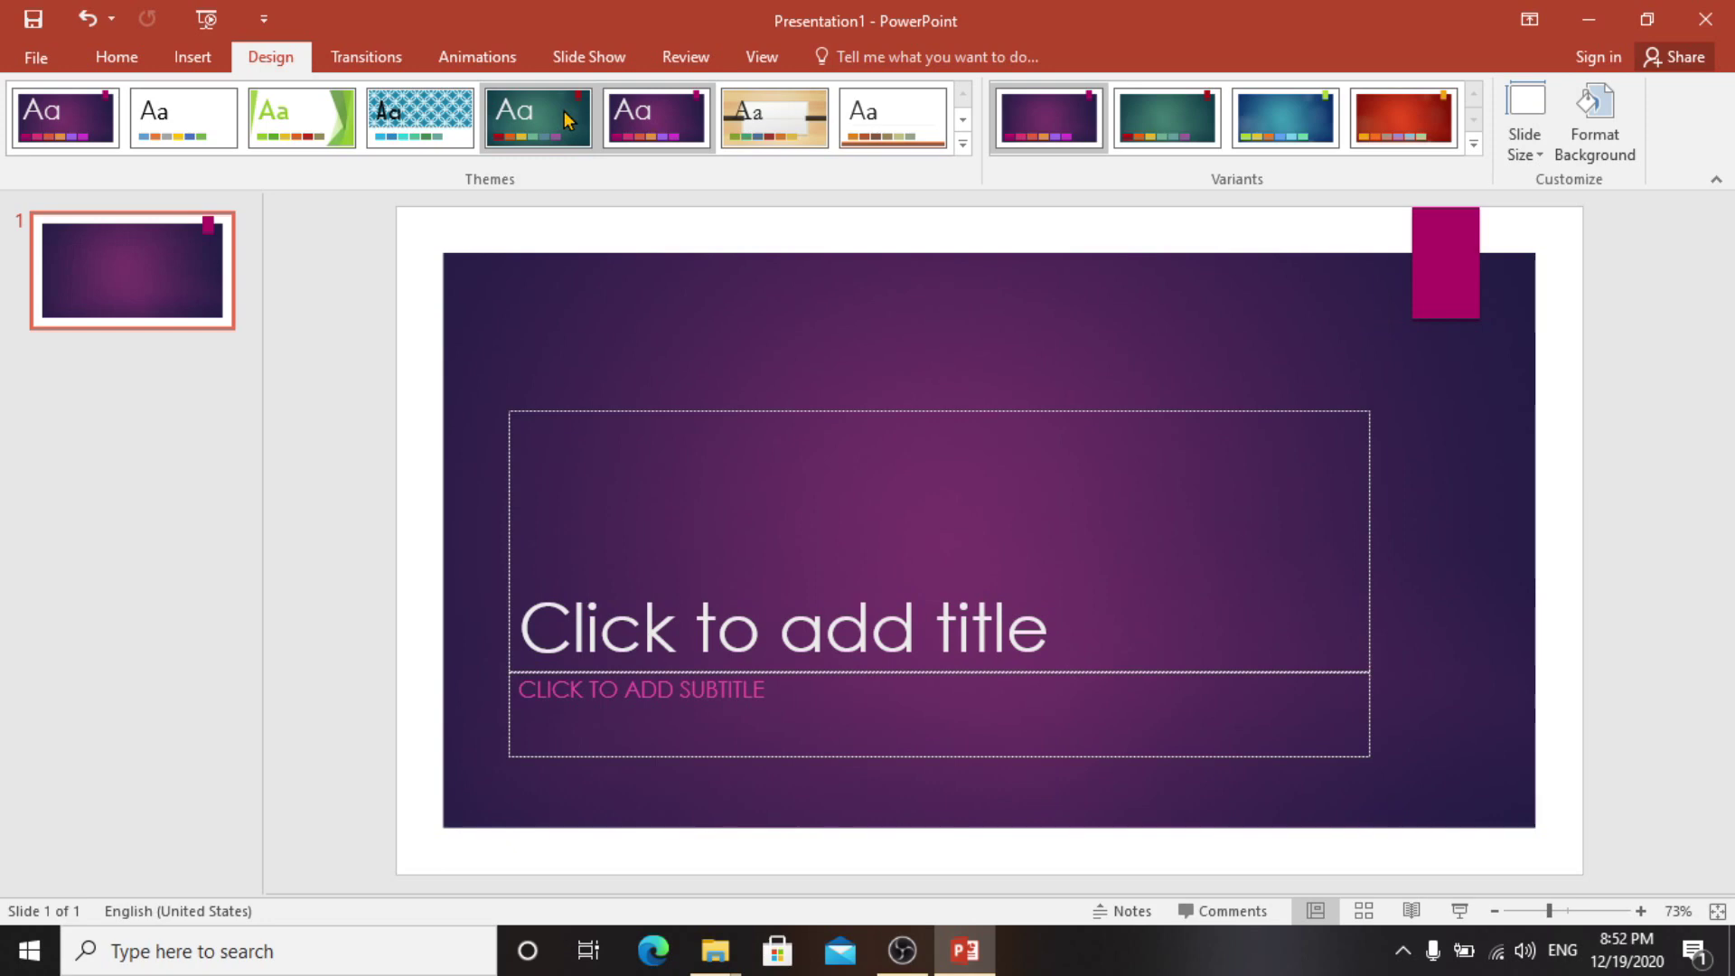
pyautogui.click(566, 119)
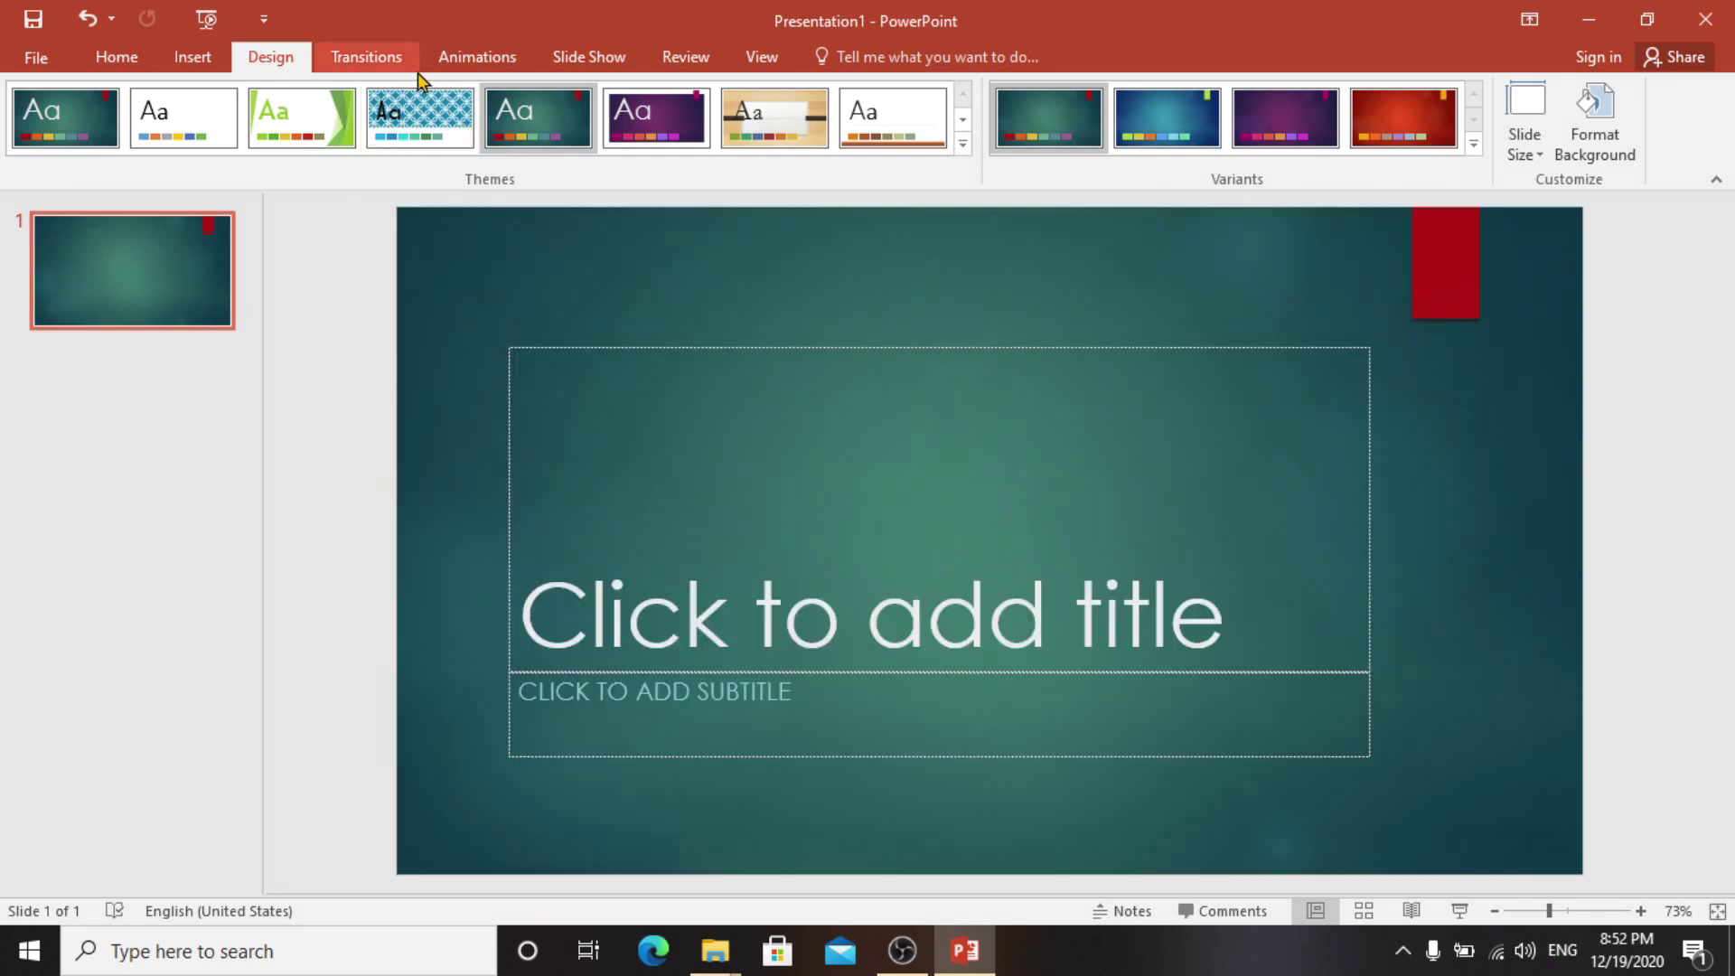
pyautogui.click(355, 60)
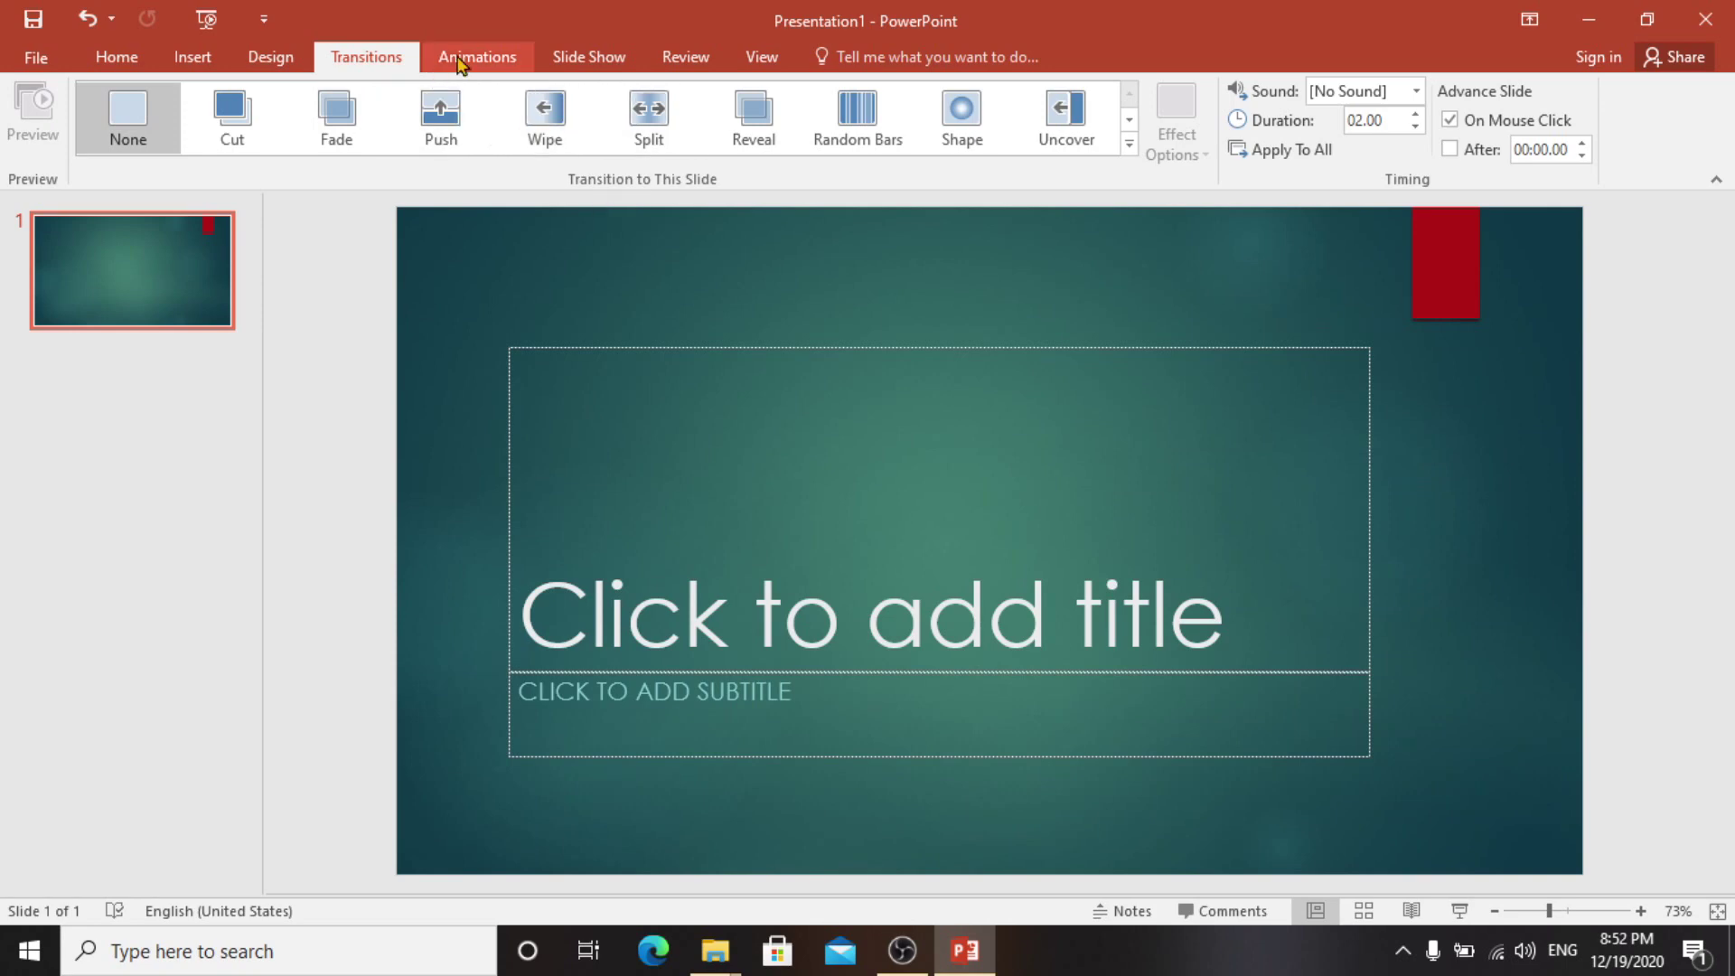
# Show the Animations tab's effects for the teal title slide.
pyautogui.click(468, 63)
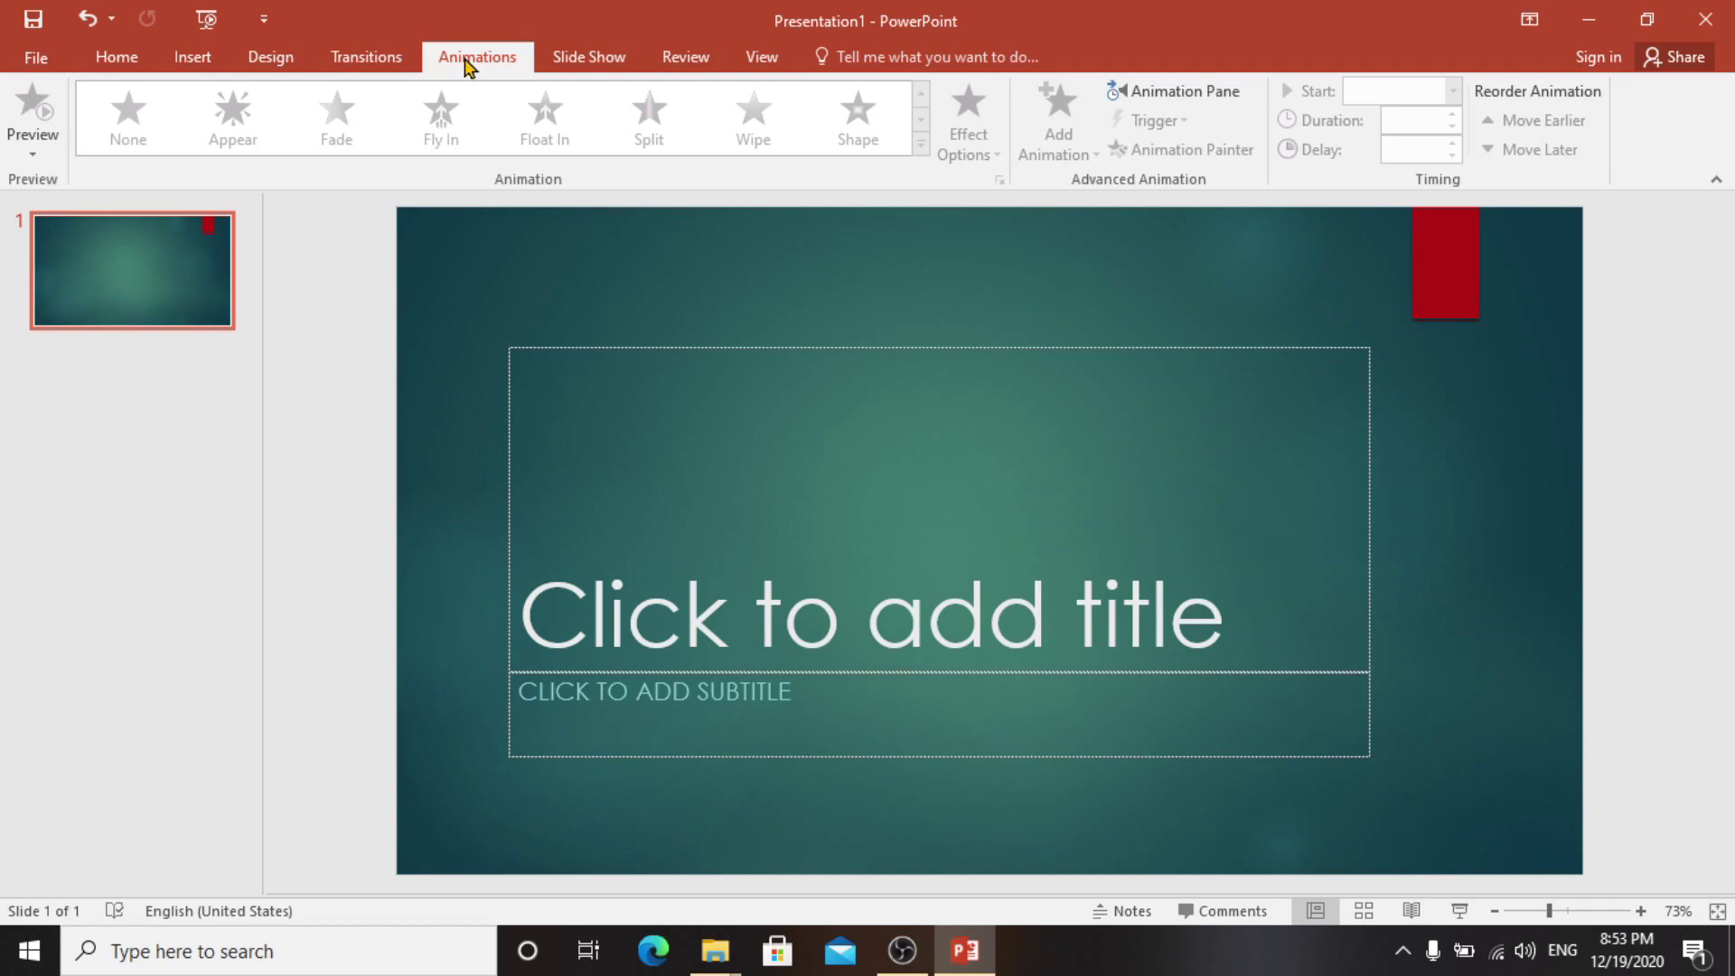
# Browse the Slide Show, Review, View and File Info pages, then return to Home.
pyautogui.click(588, 60)
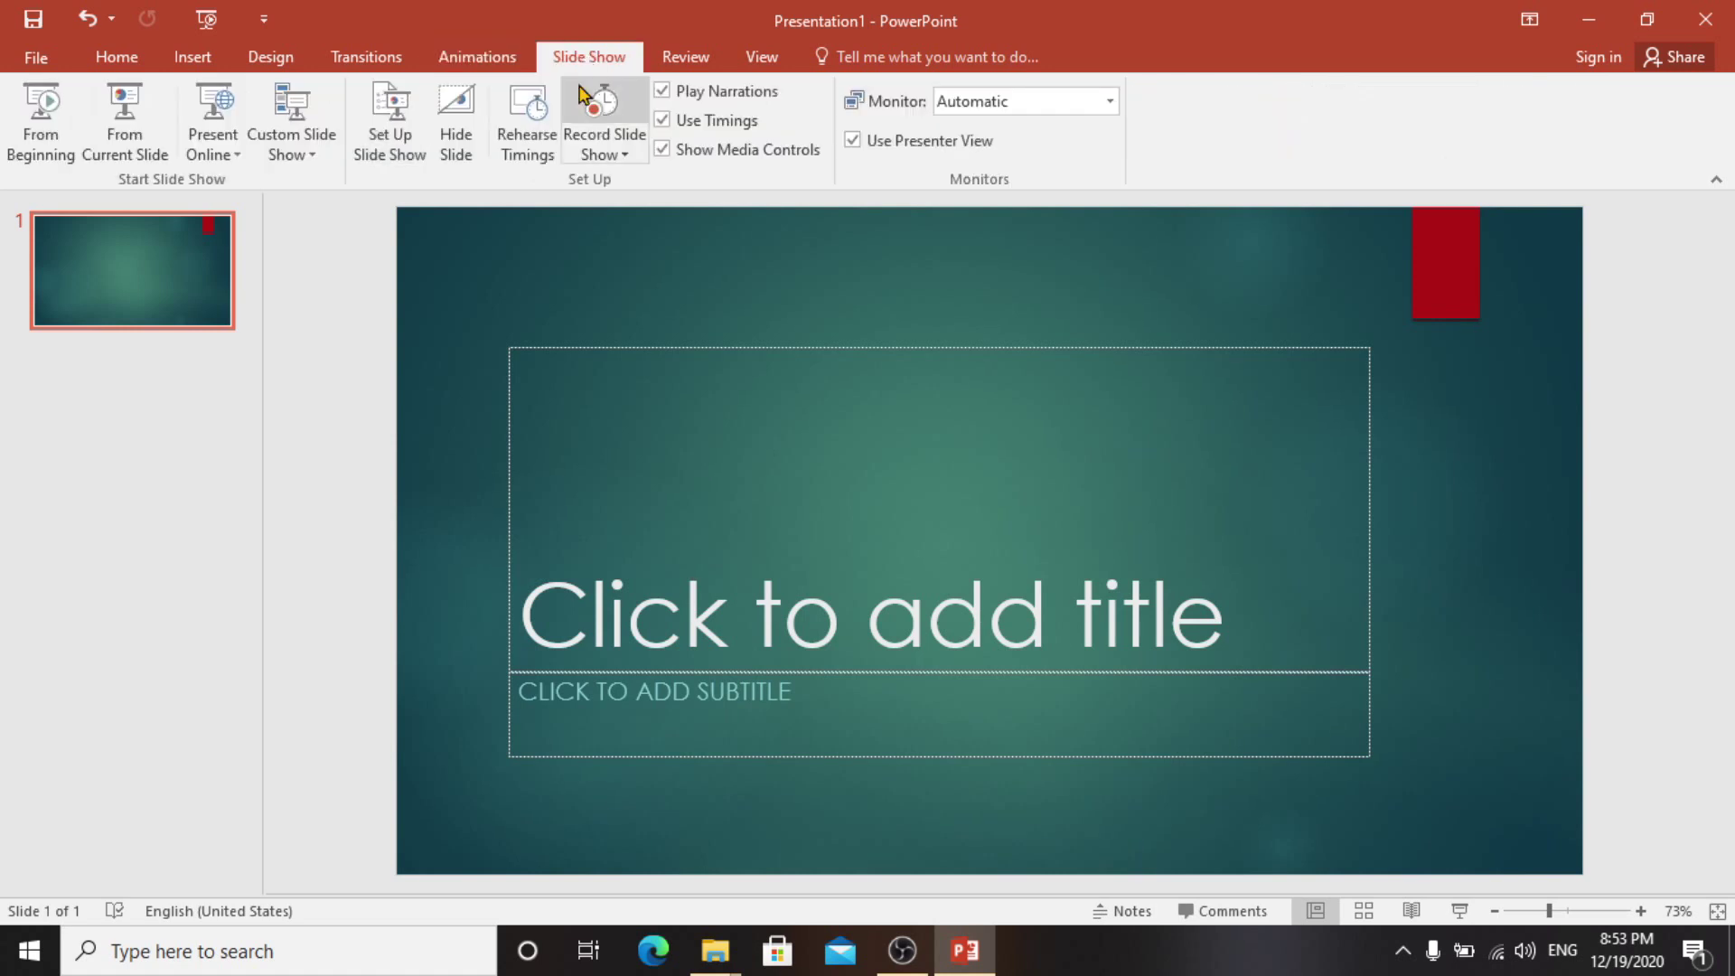
pyautogui.click(667, 57)
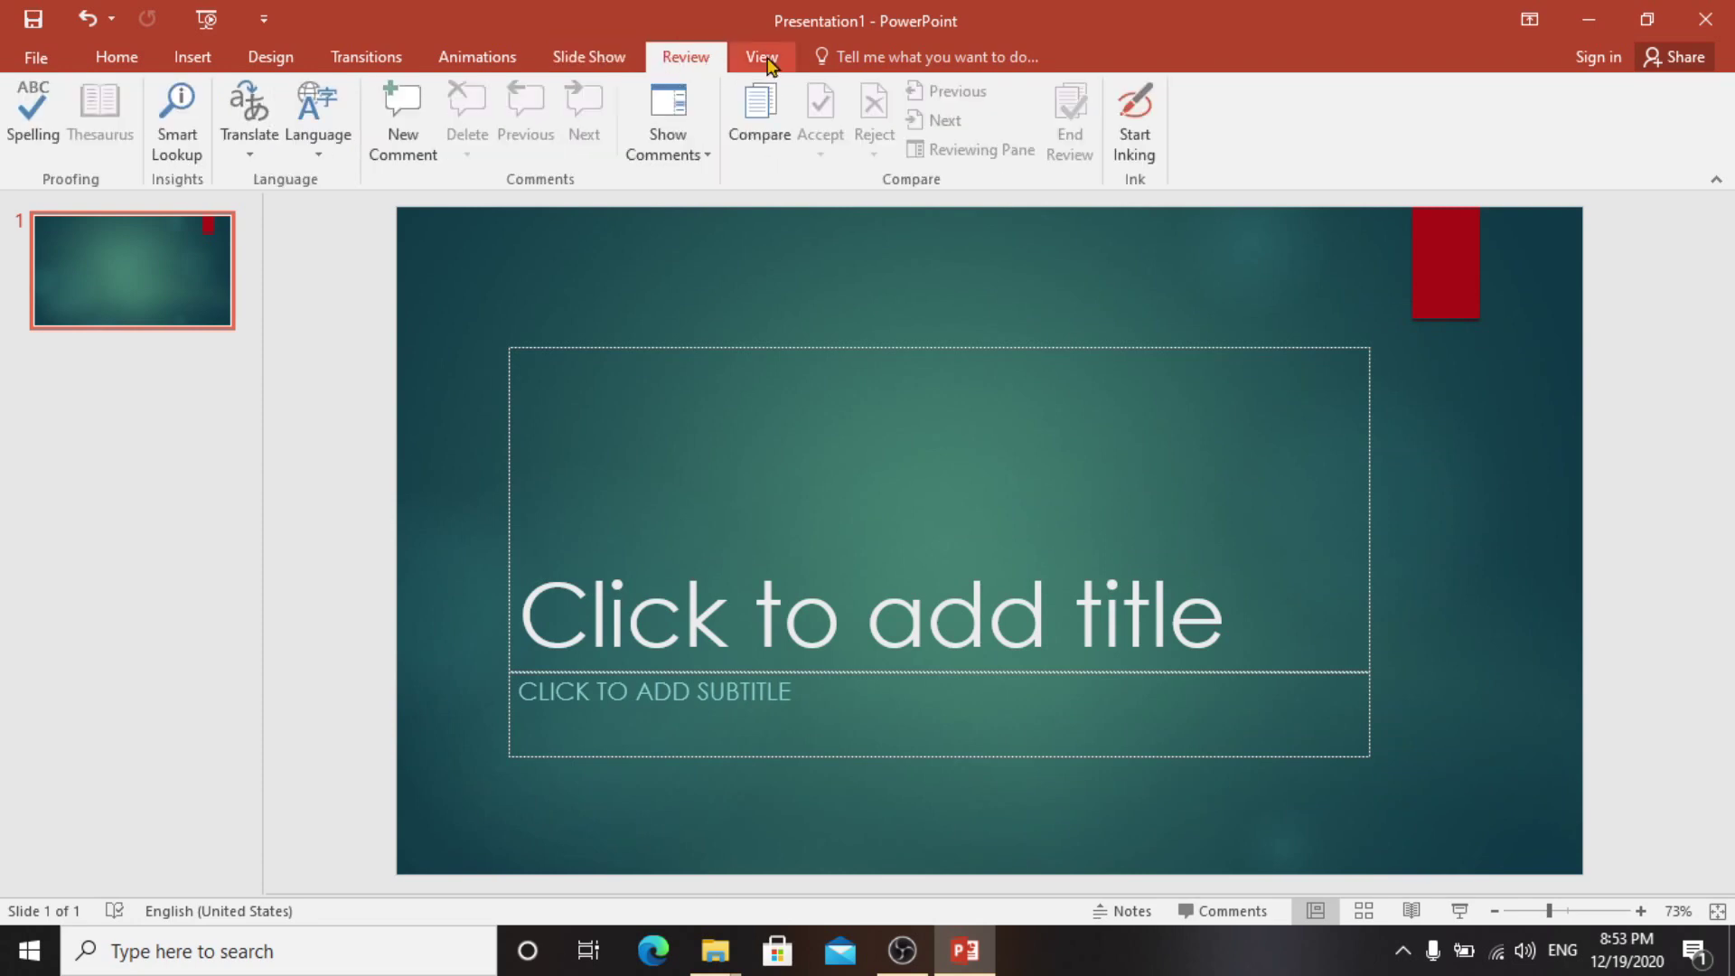
pyautogui.click(769, 65)
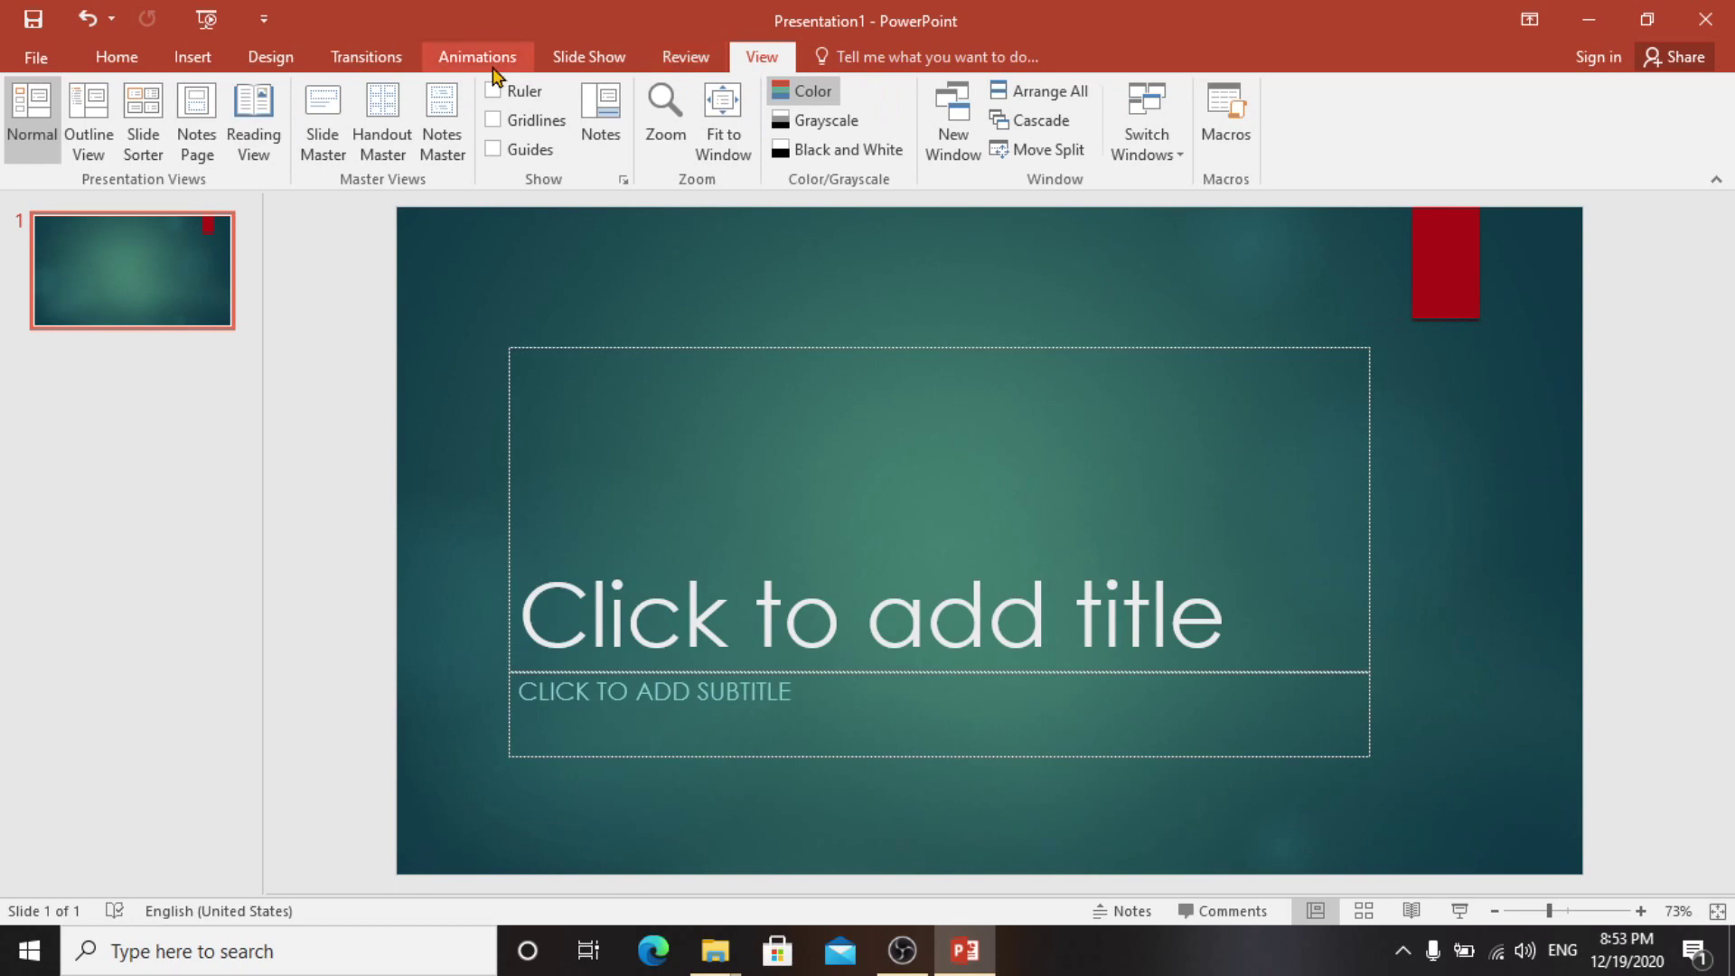
pyautogui.click(40, 64)
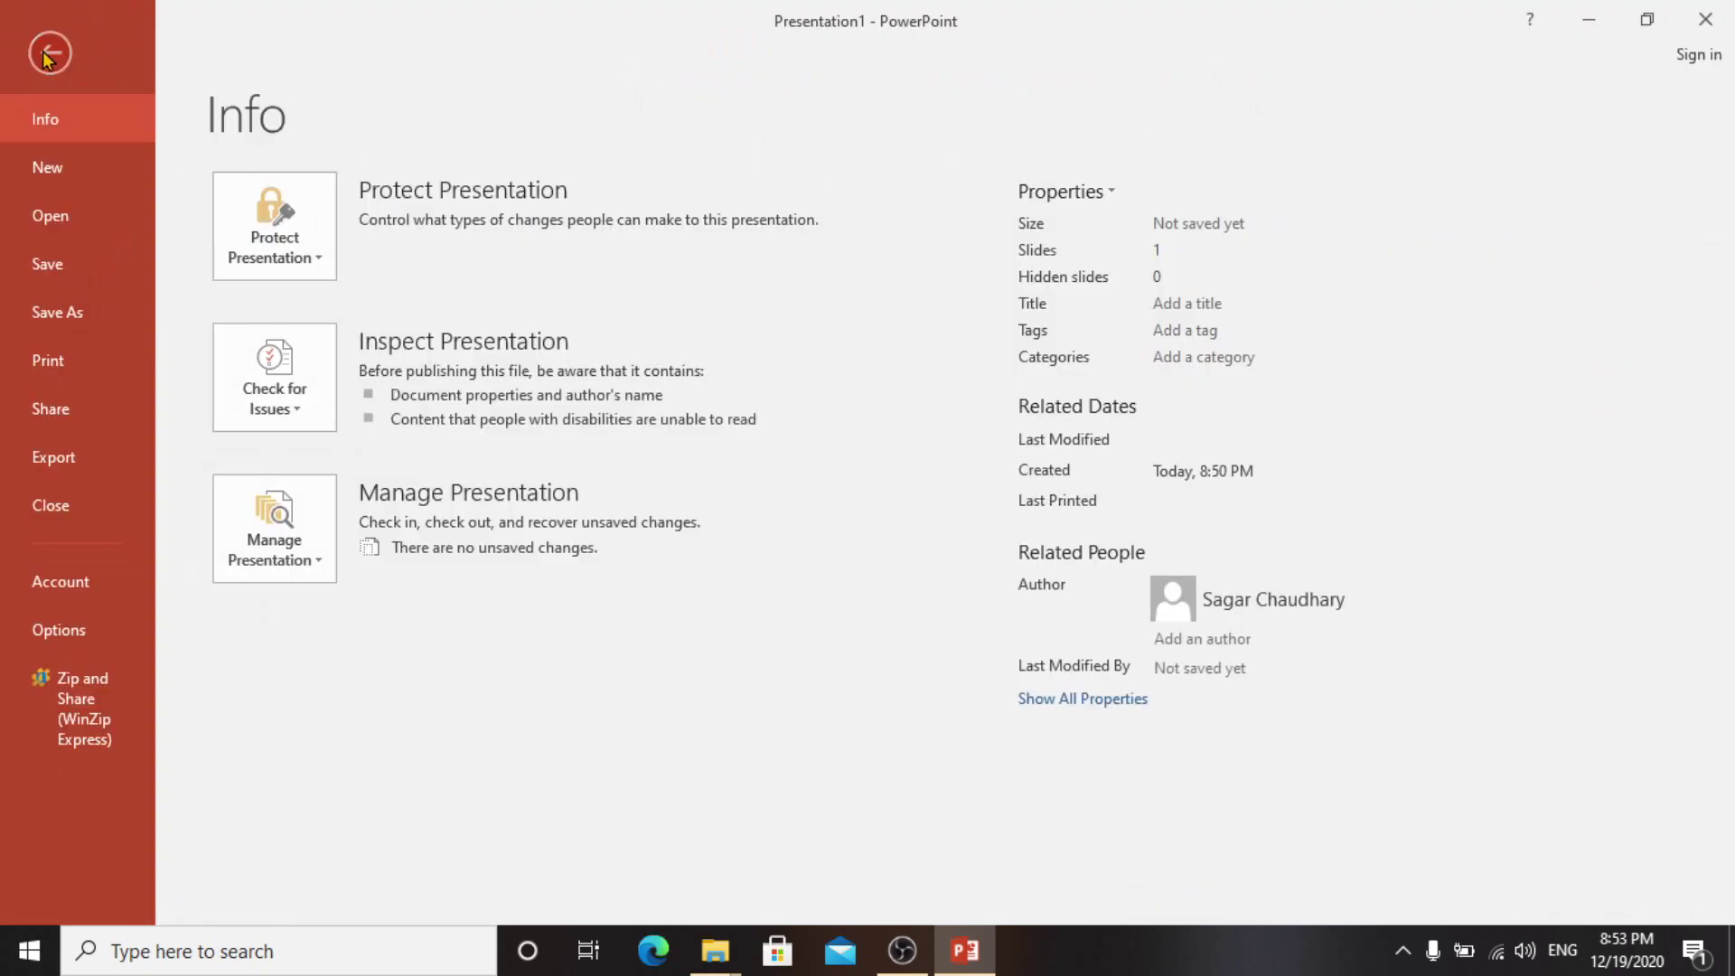
pyautogui.click(48, 54)
pyautogui.click(107, 62)
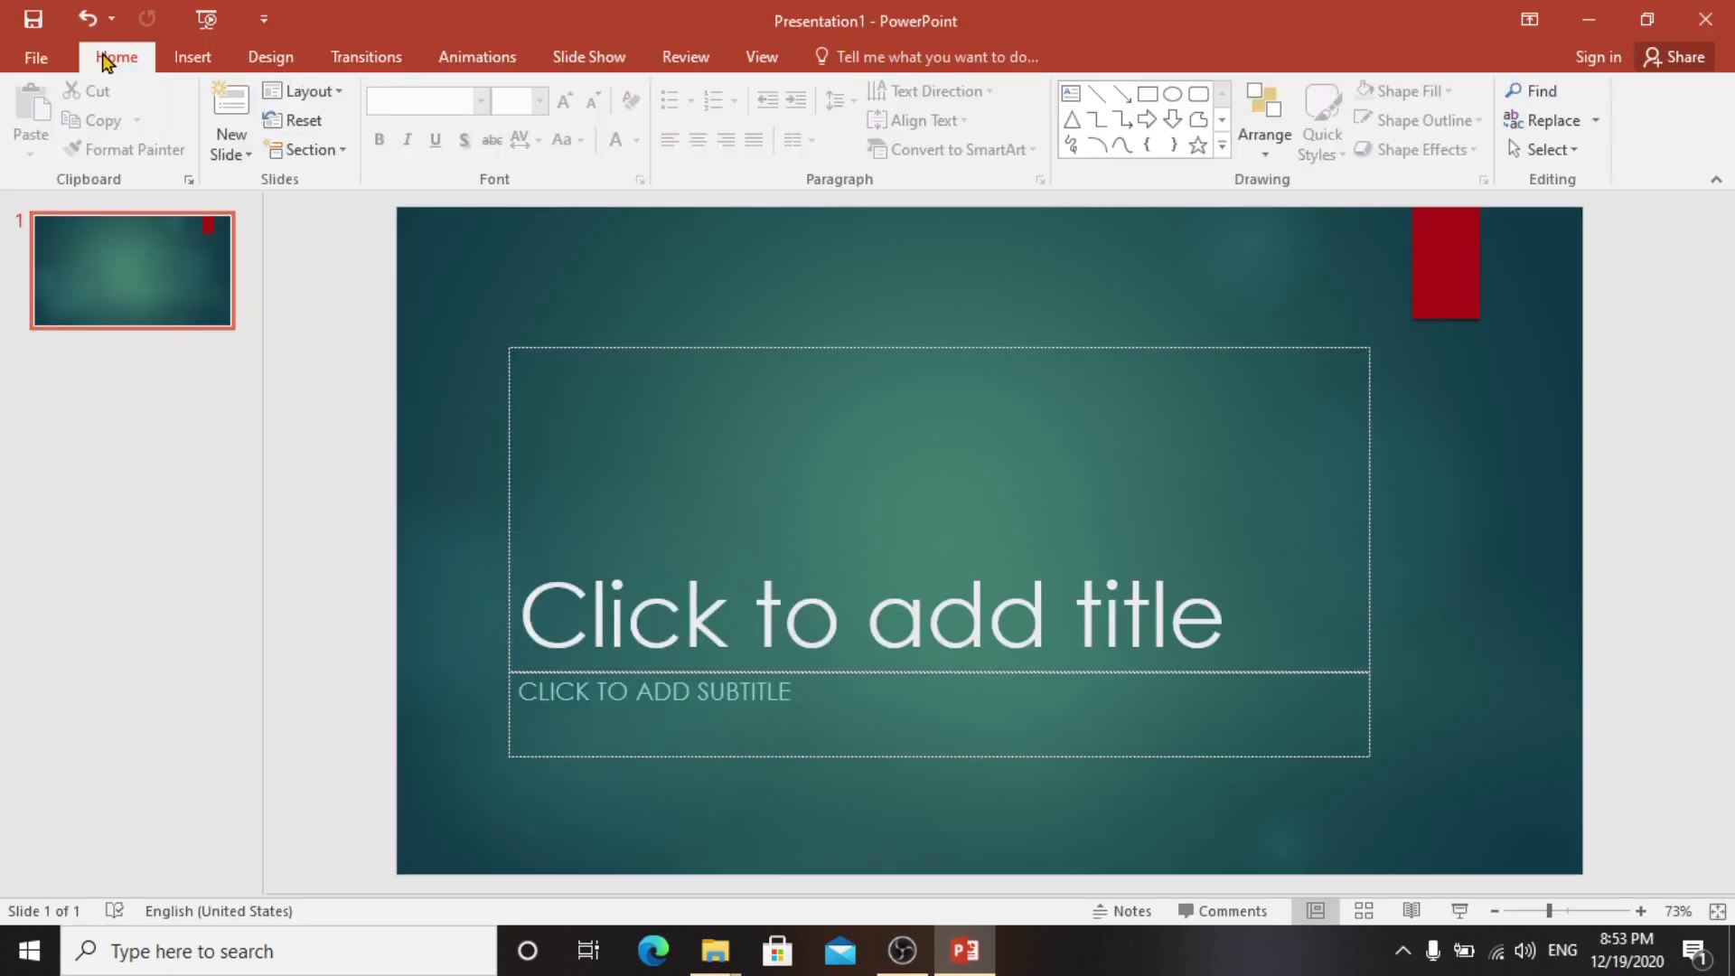